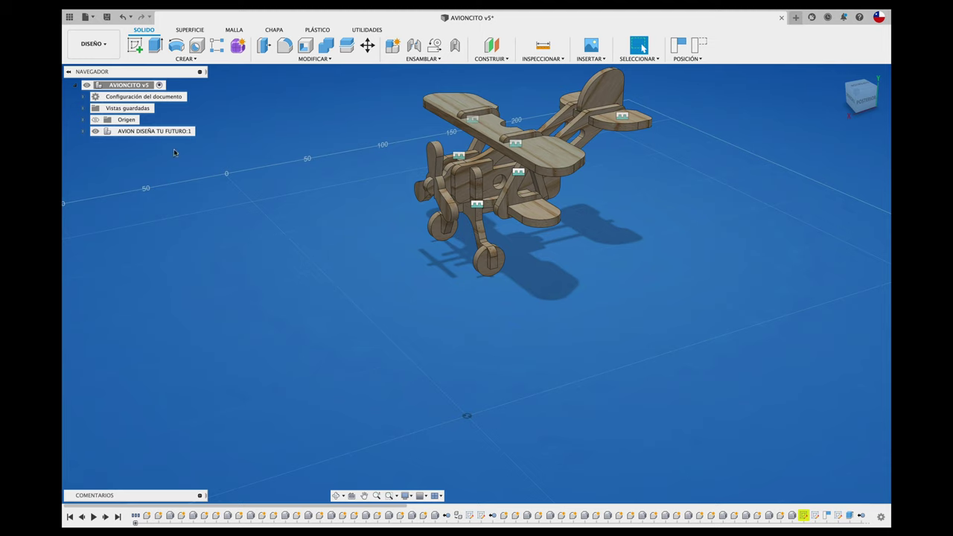
Show the Origin axes and planes and bring up the Display Settings visibility options
left_click(95, 119)
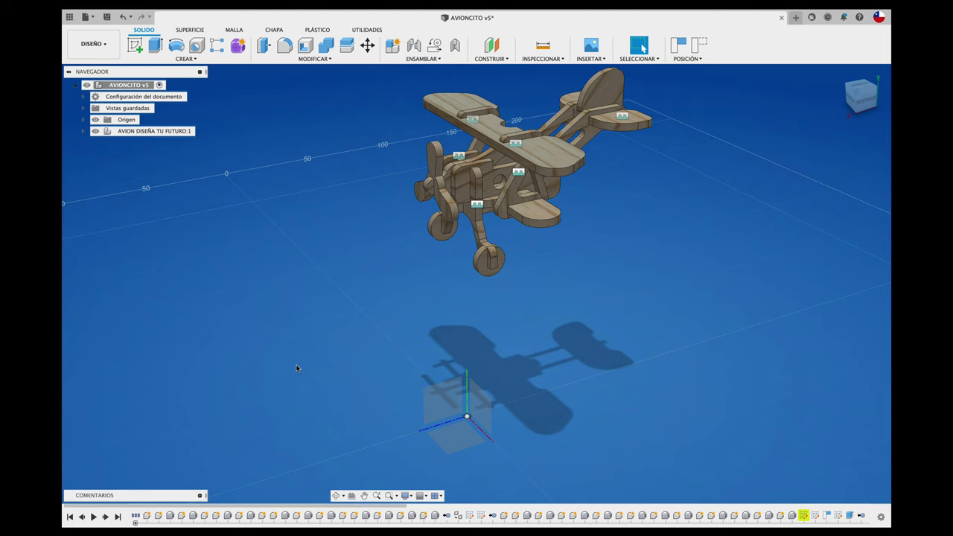
left_click(411, 496)
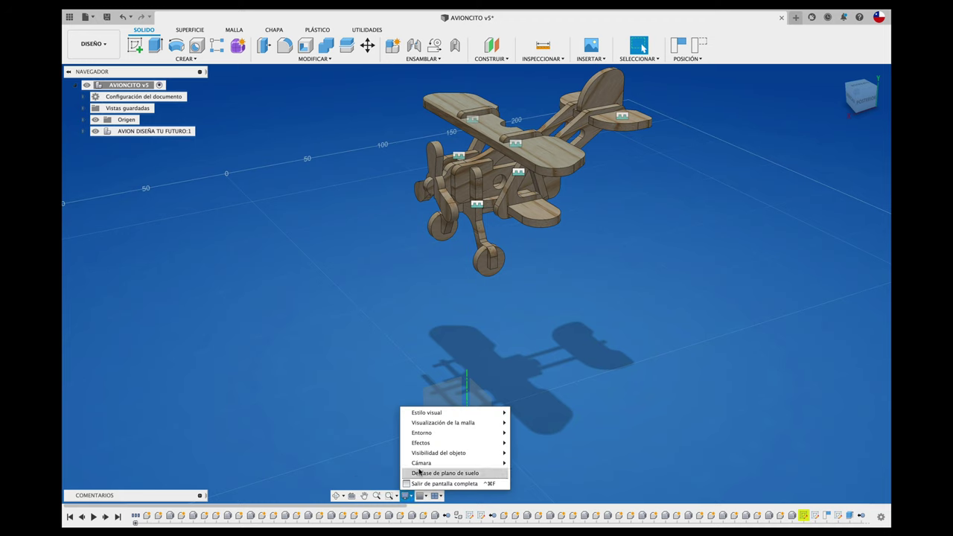
mouse_move(440, 453)
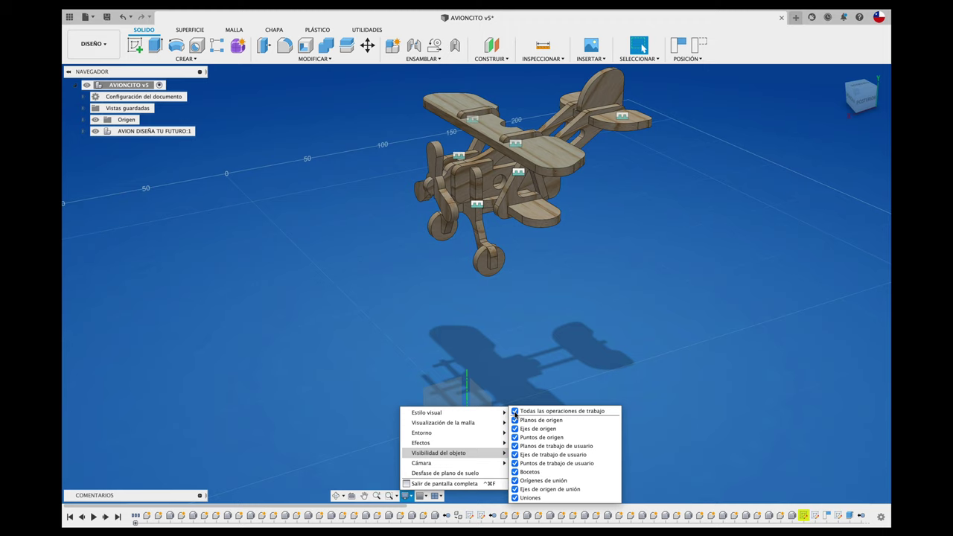
Orbit around the AVIONCITO v5 biplane to inspect it from above and other angles
middle_click_drag(346, 338, 348, 340, "shift")
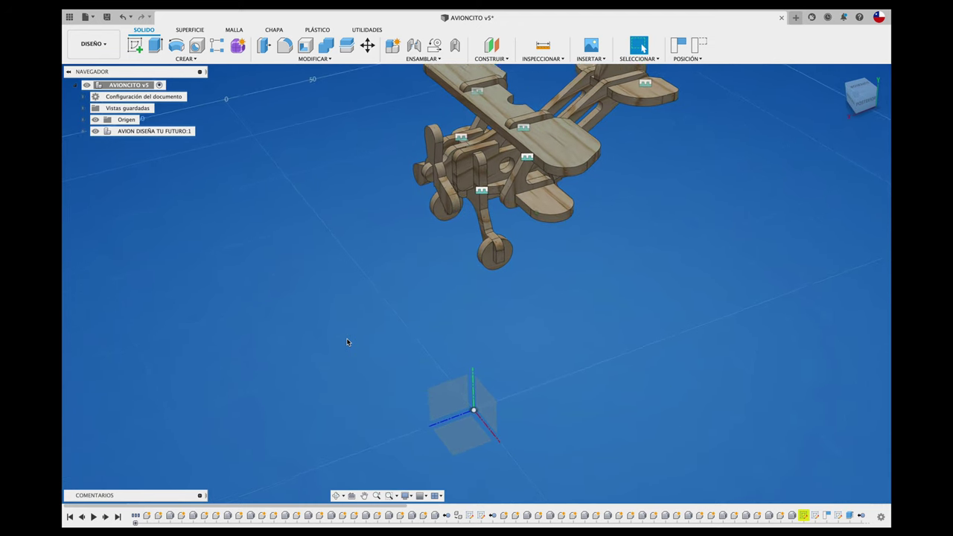
middle_click_drag(368, 152, 590, 250, "shift")
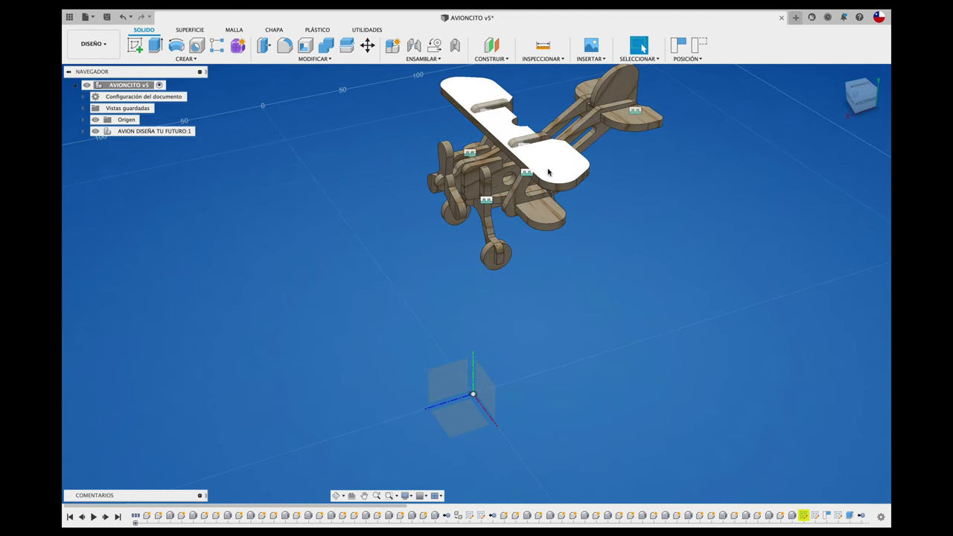
middle_click_drag(655, 238, 561, 235, "shift")
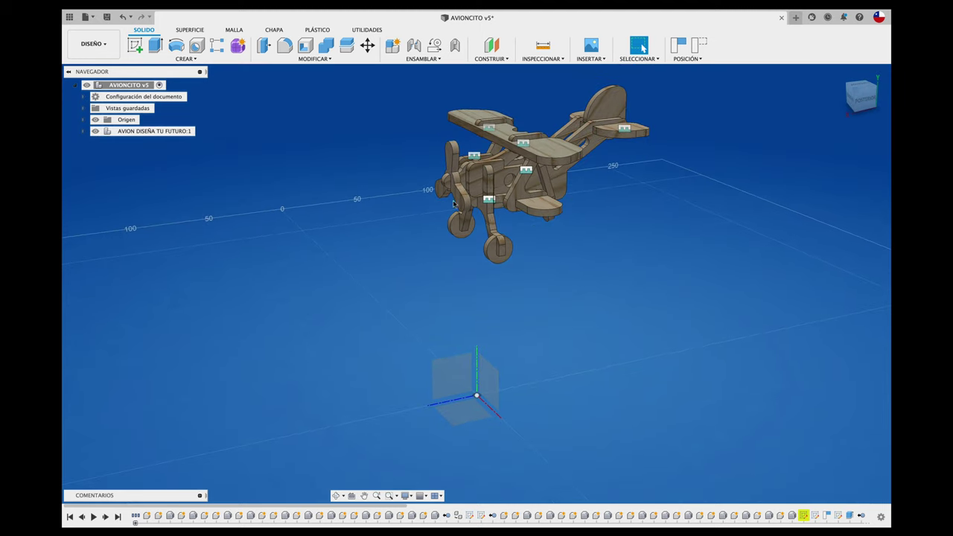
left_click(145, 86)
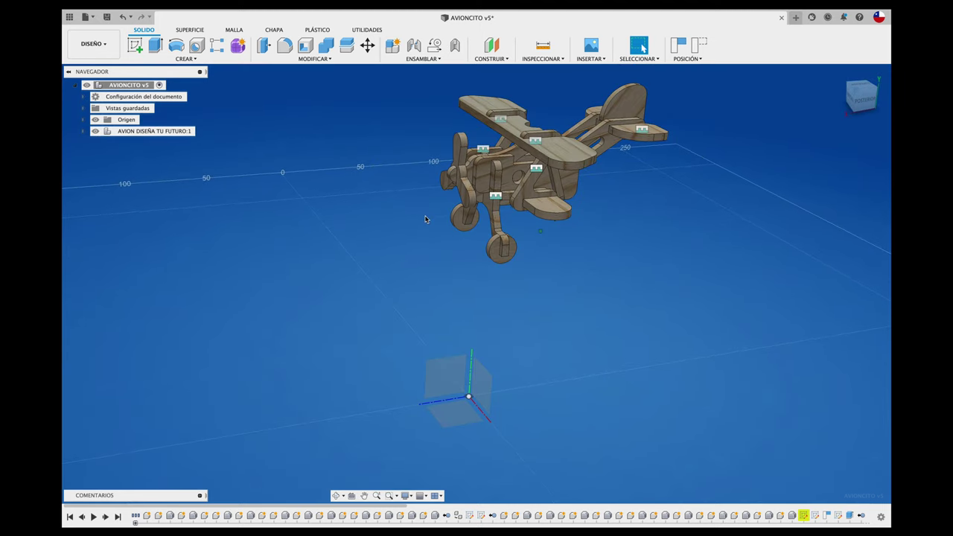
mouse_move(426, 217)
middle_mouse_down("shift")
mouse_move(525, 256)
mouse_move(490, 261)
middle_mouse_up("shift")
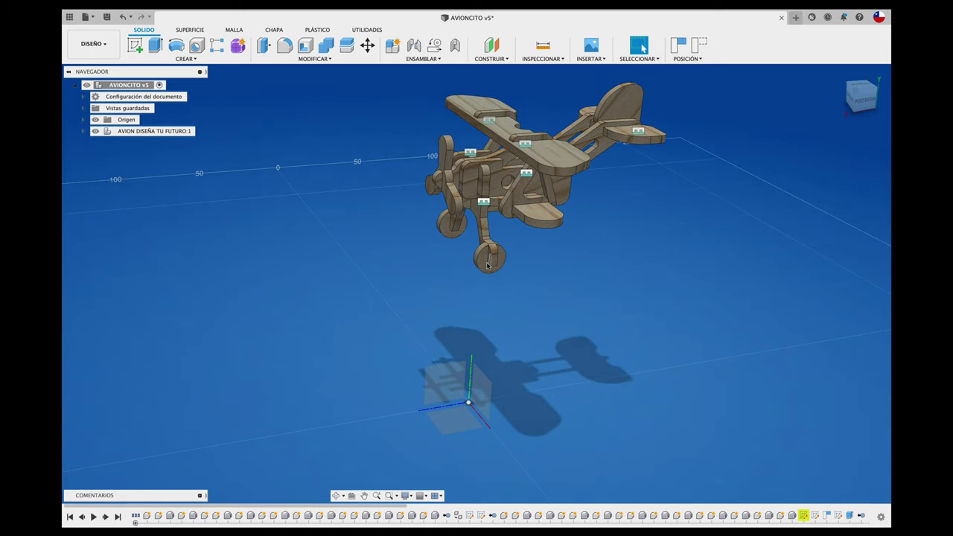
Expand AVION DISEÑA TU FUTURO:1 and make ALA SUPERIOR:1 fixed, resolving the positions prompt
left_click(83, 131)
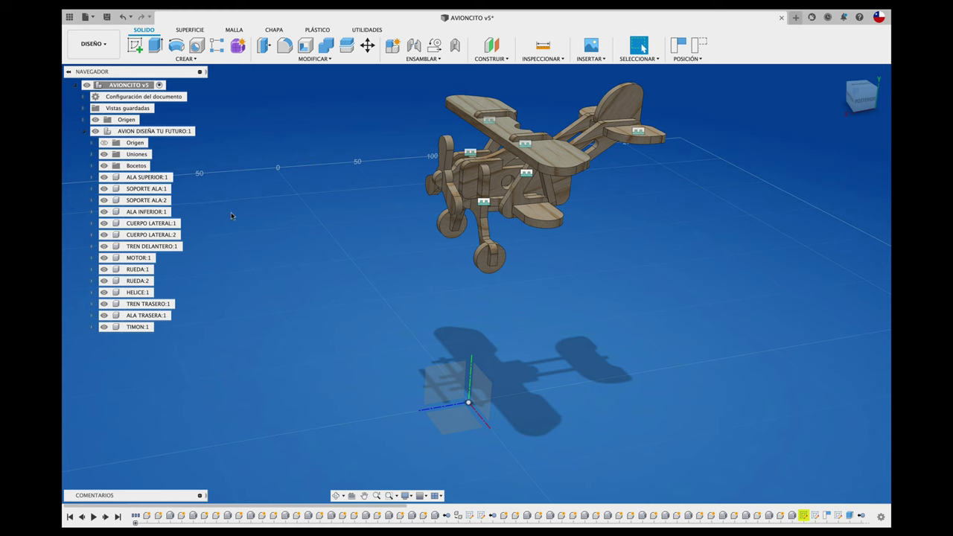
right_click(149, 179)
left_click(163, 198)
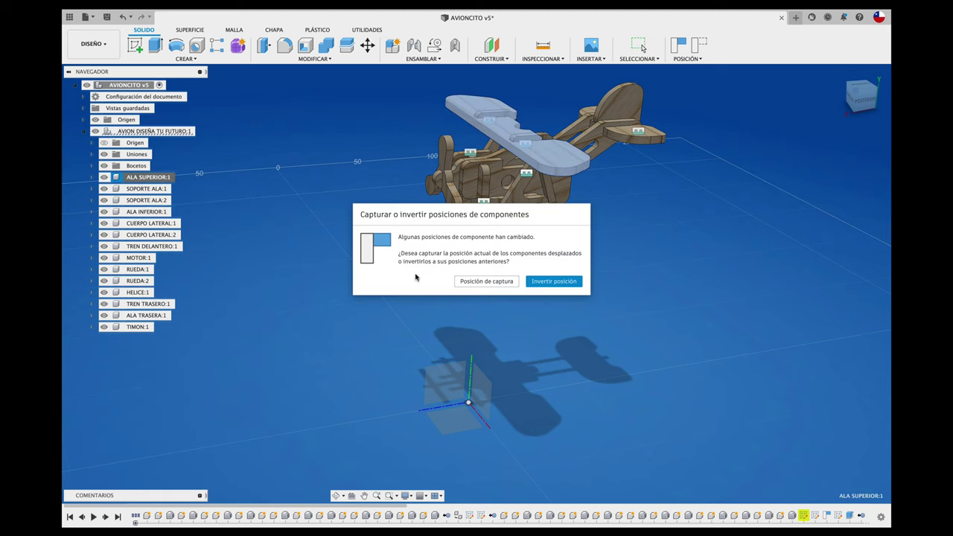
left_click(504, 286)
left_click(381, 259)
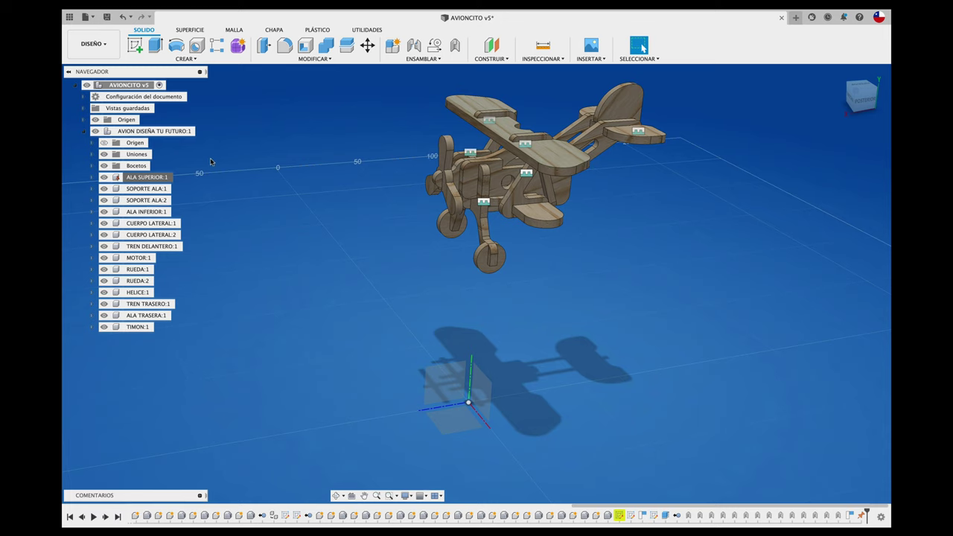
mouse_move(147, 178)
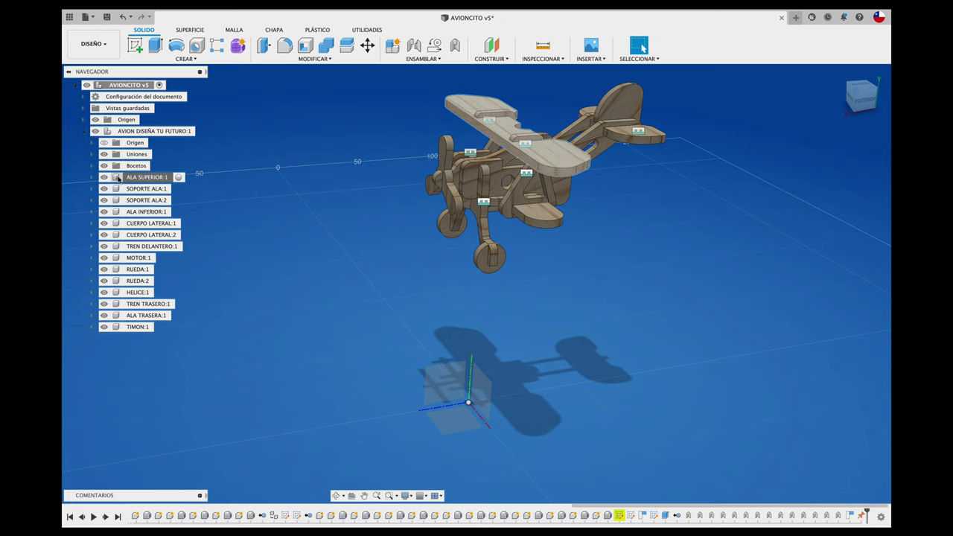
Unfix ALA SUPERIOR:1, nudge the biplane aside, and select the AVIONCITO v5 root node
right_click(149, 179)
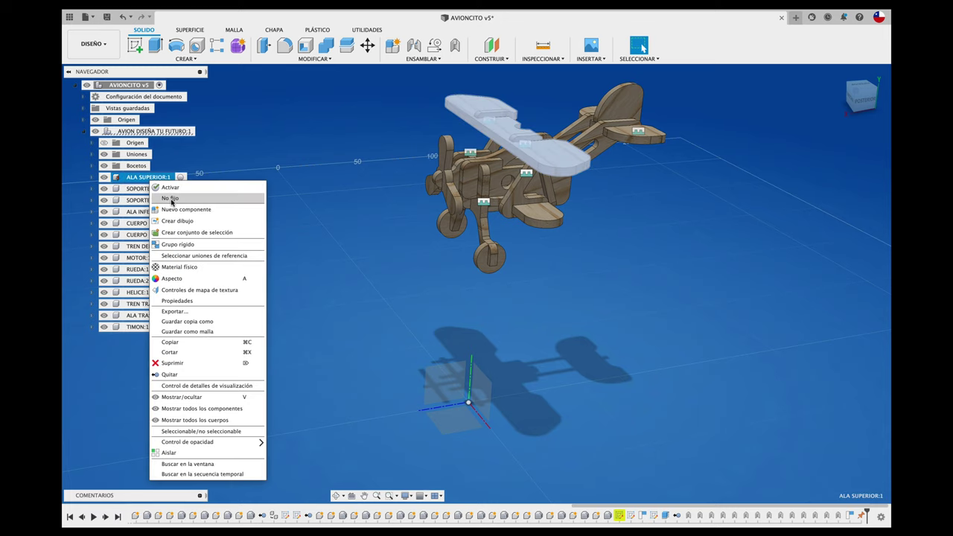
left_click(171, 199)
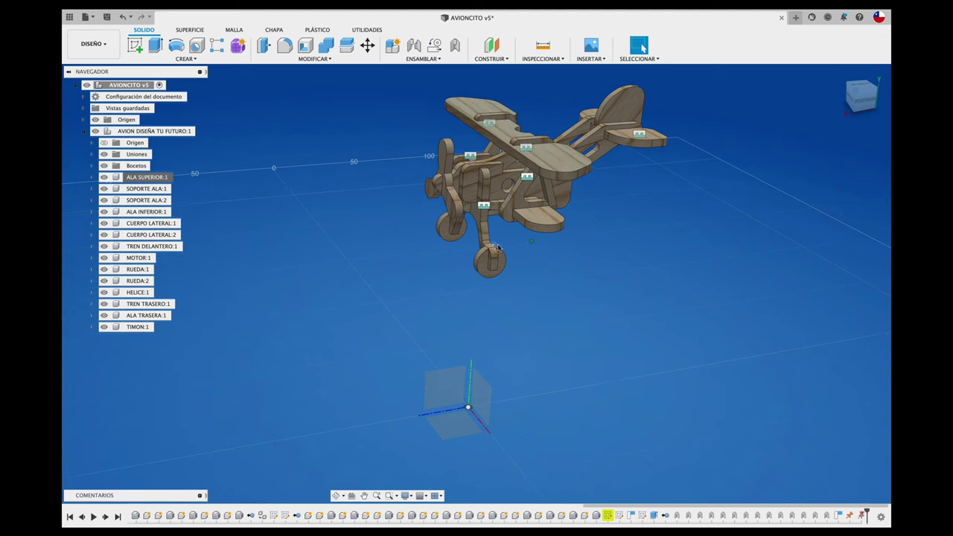
left_click_drag(498, 248, 560, 346)
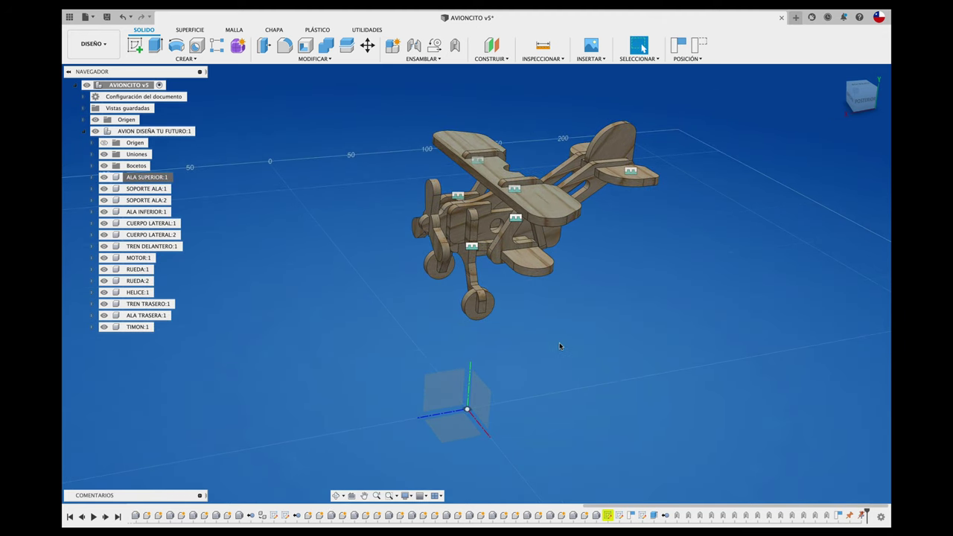
left_click(130, 87)
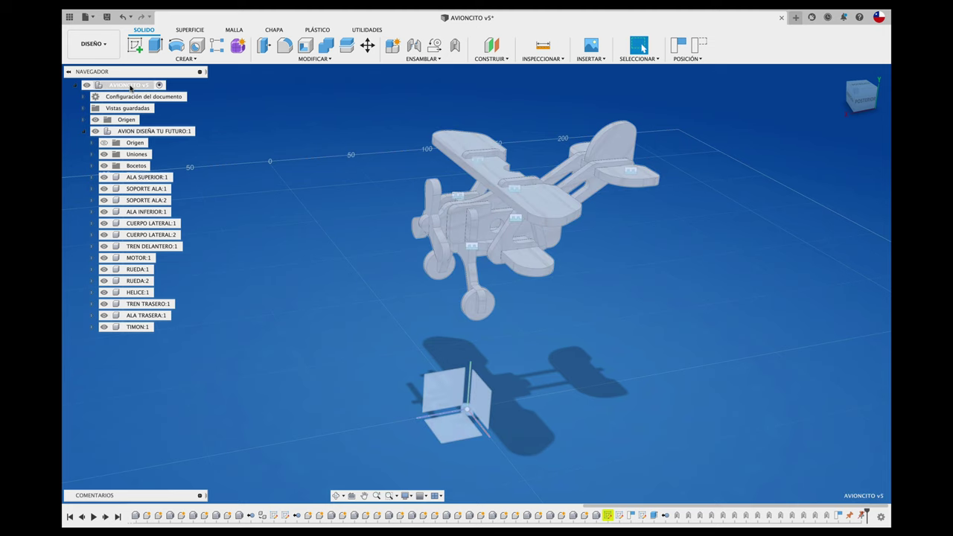
Start a Move/Copy on the front wheel, then cancel it so the biplane stays put
key("m")
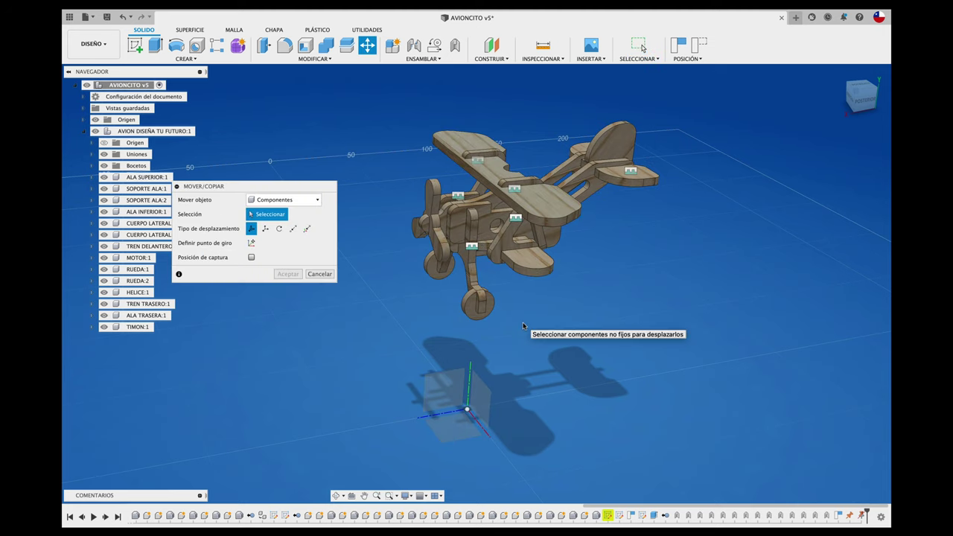
scroll(524, 326, "up", 5)
left_click(526, 261)
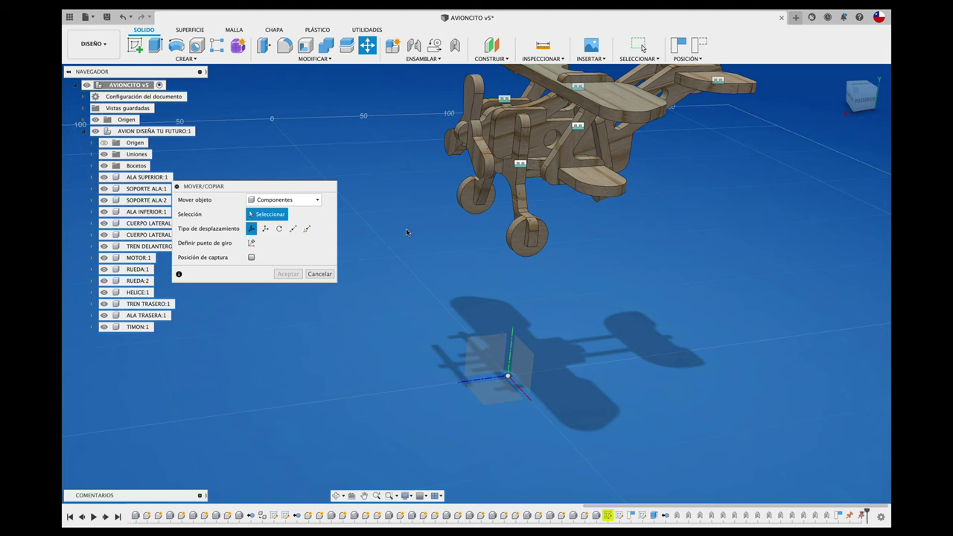
left_click(320, 275)
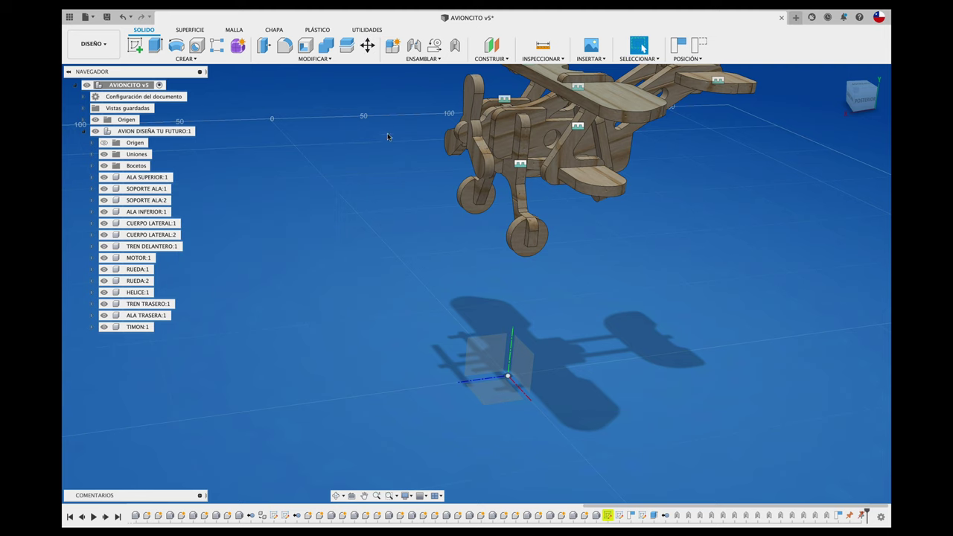
left_click(332, 58)
Align the front wheel's bottom edge to the origin point
left_click(275, 197)
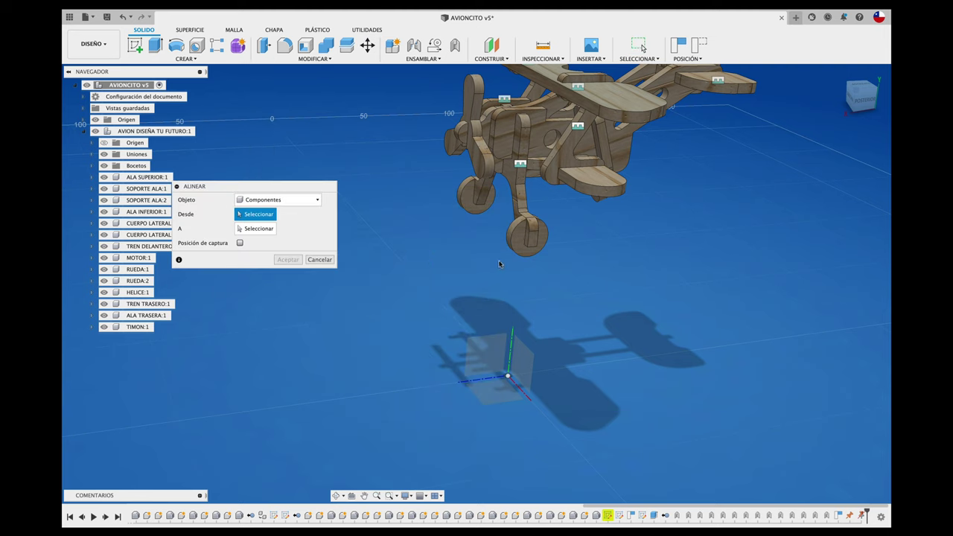
scroll(528, 257, "up", 2)
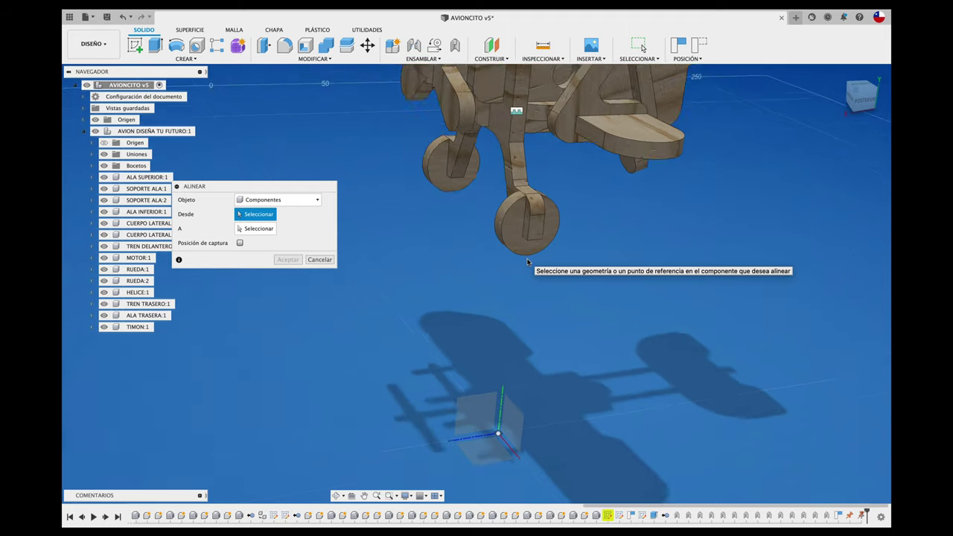
scroll(527, 255, "up", 2)
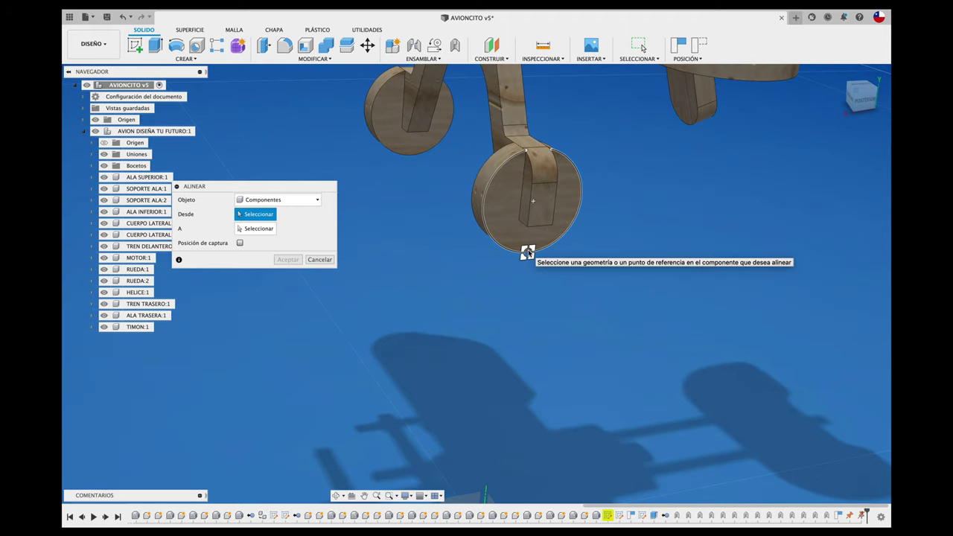
left_click(528, 254)
scroll(524, 253, "down", 1)
scroll(484, 260, "down", 3)
scroll(460, 337, "up", 1)
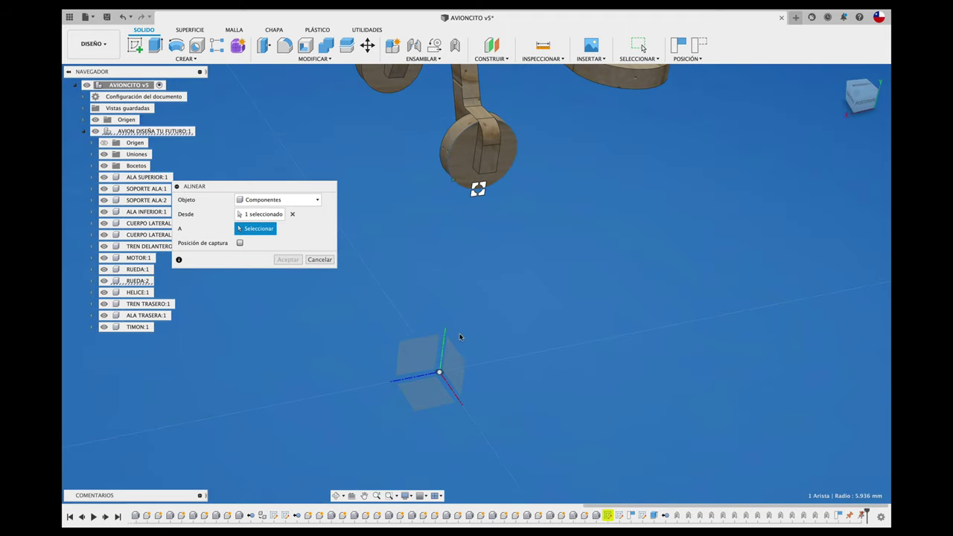
left_click(439, 372)
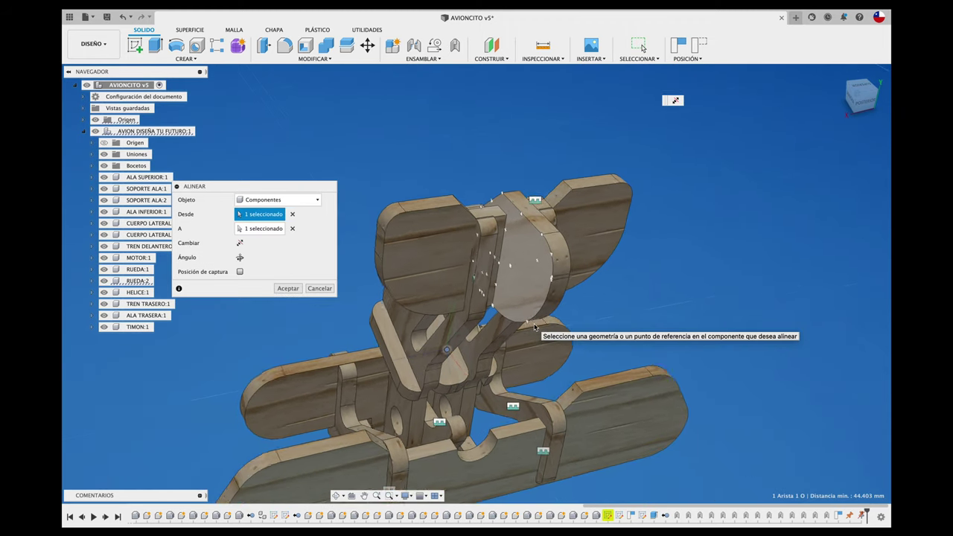
Flip the alignment angle three times until the biplane stands upright, and accept
scroll(534, 326, "left", 5, "shift")
scroll(534, 327, "left", 5, "shift")
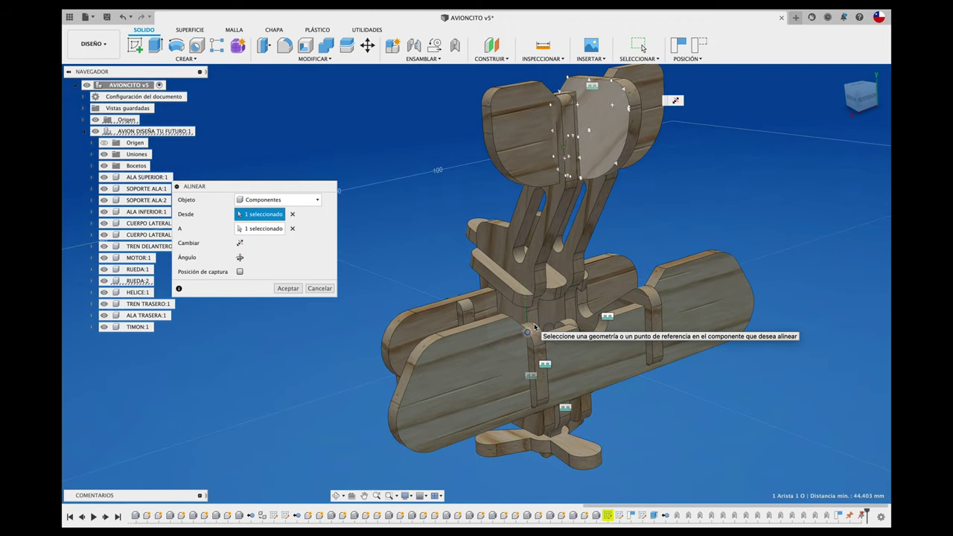
left_click(240, 258)
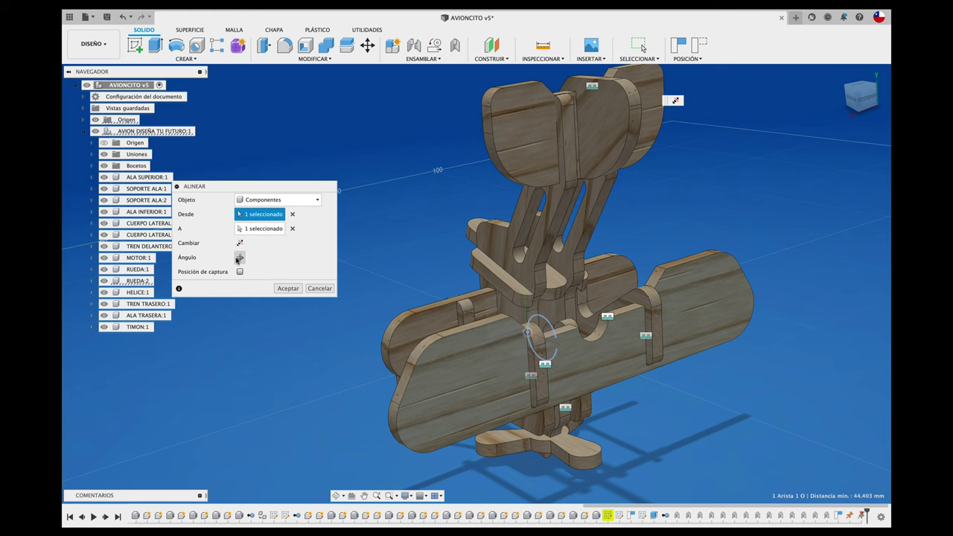
left_click(240, 258)
left_click(240, 258)
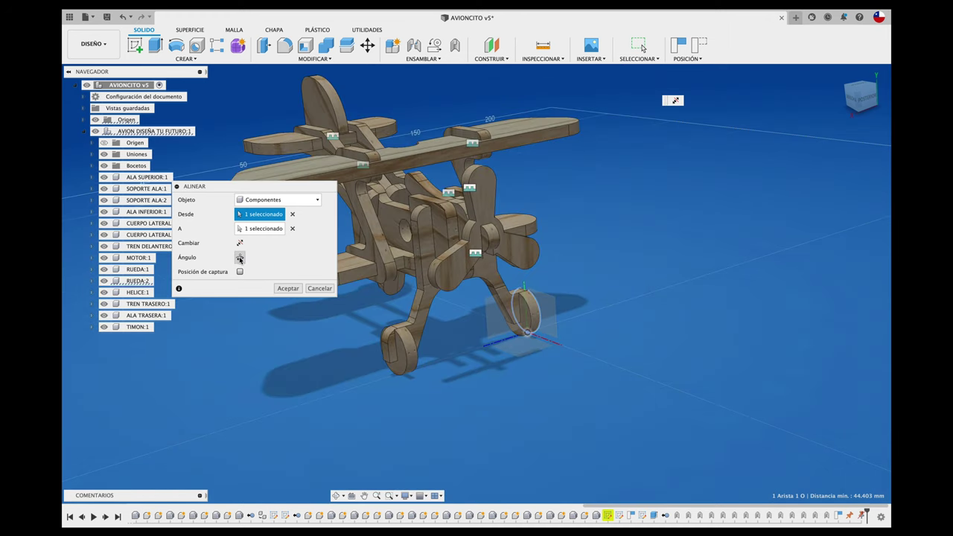
left_click(287, 288)
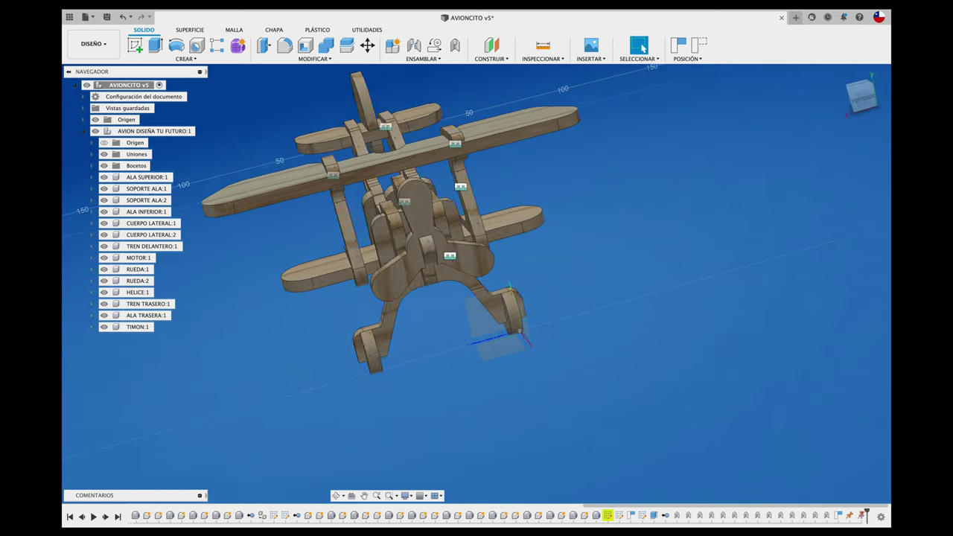
Switch to a flat side view on the ViewCube and centre the biplane
left_click(867, 101)
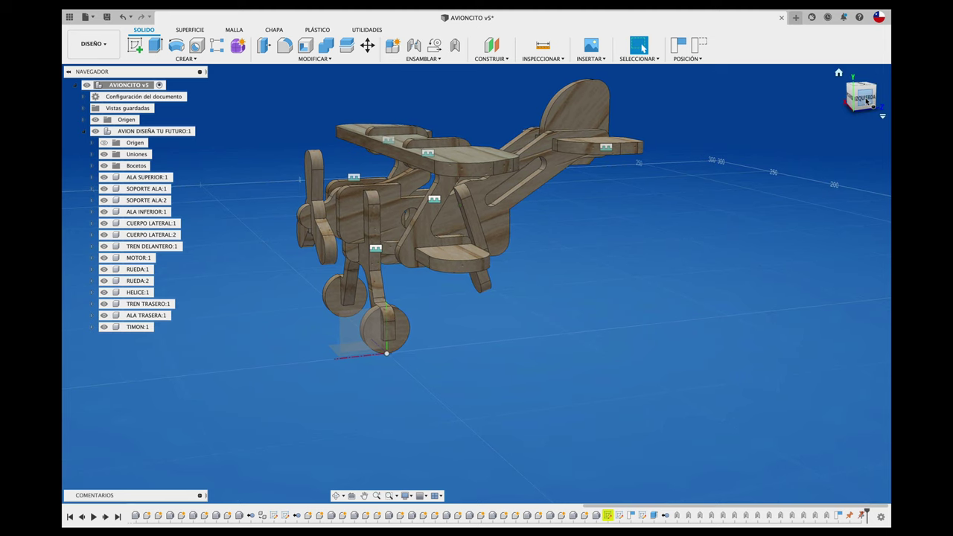
left_click(867, 100)
middle_click_drag(532, 248, 615, 268)
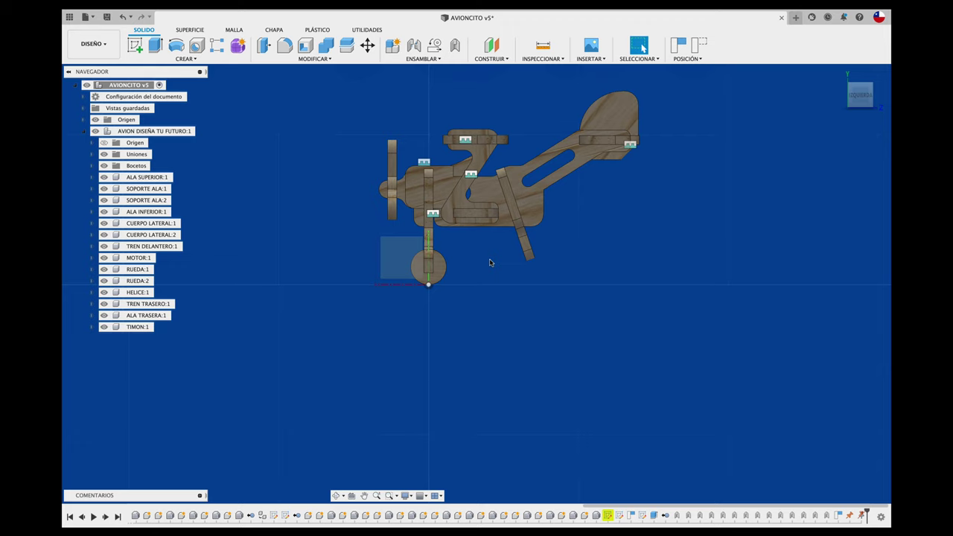
Zoom and pan onto the biplane's side view, then start moving the AVIONCITO v5 assembly
scroll(490, 264, "up", 2)
scroll(494, 290, "down", 1)
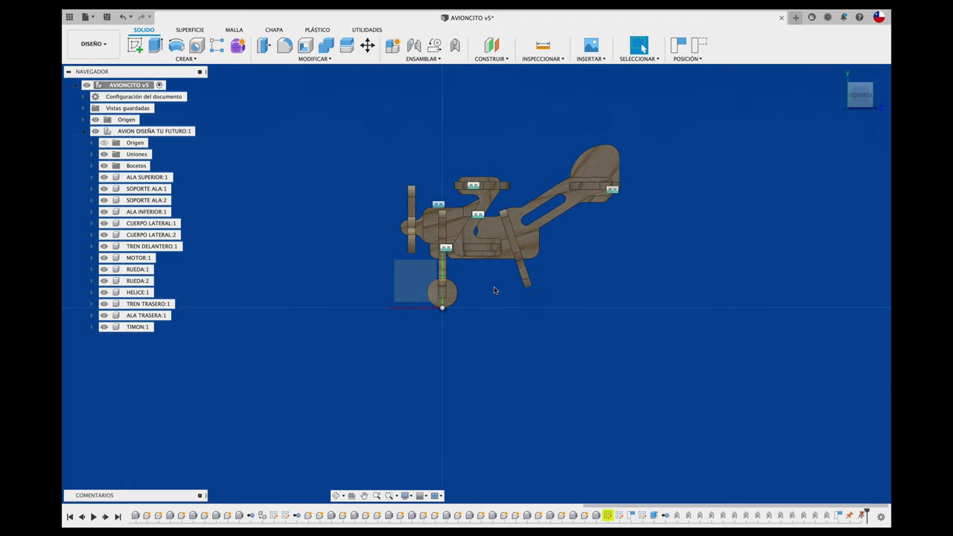
scroll(493, 290, "up", 1)
scroll(494, 290, "up", 2)
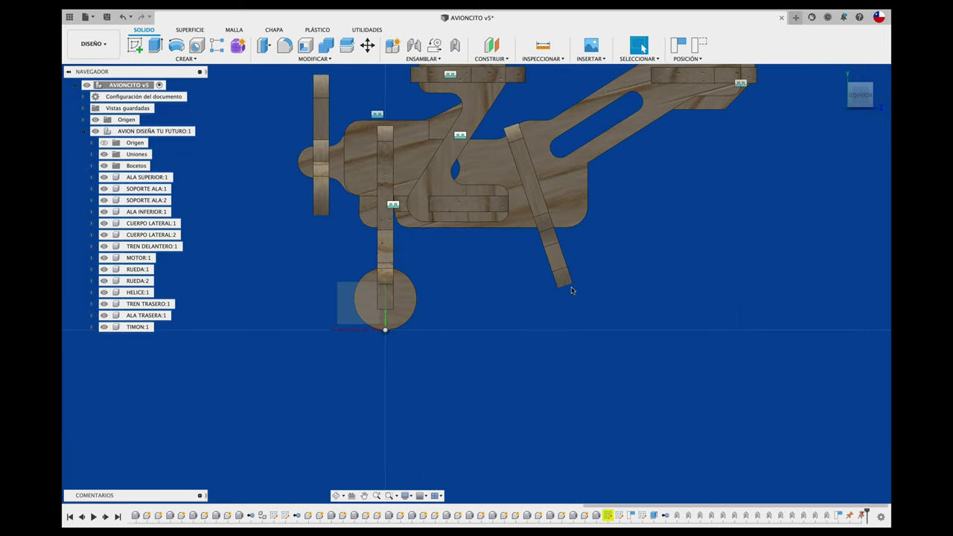
middle_click_drag(492, 311, 522, 354)
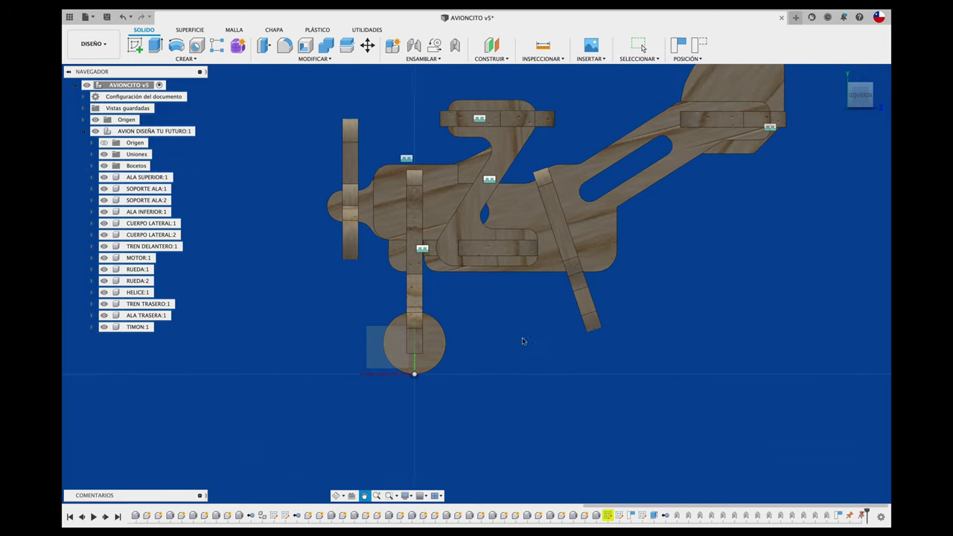
left_click(130, 85)
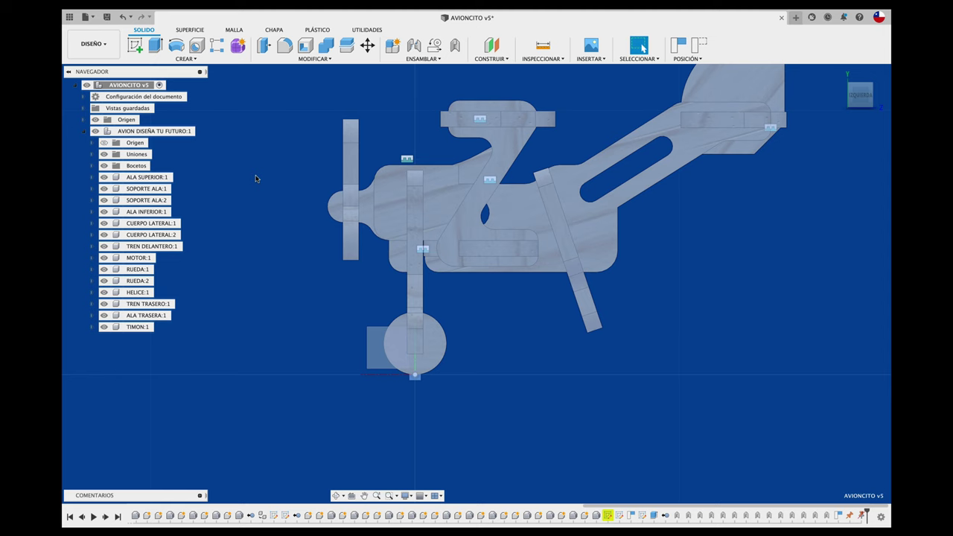
key("m")
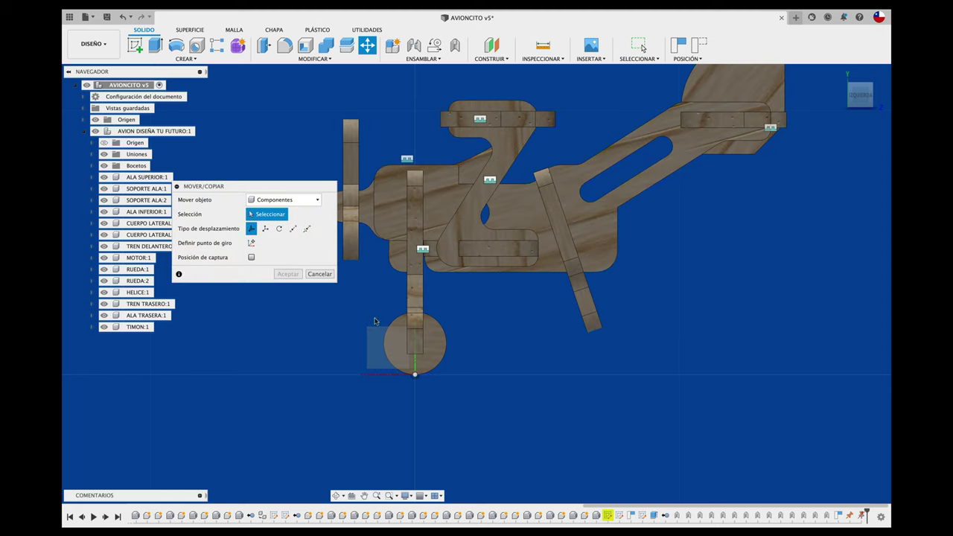
Try selecting the landing gear strut, SOPORTE ALA:2 and RUEDA:2, then enable 'Definir punto de giro'
left_click(404, 188)
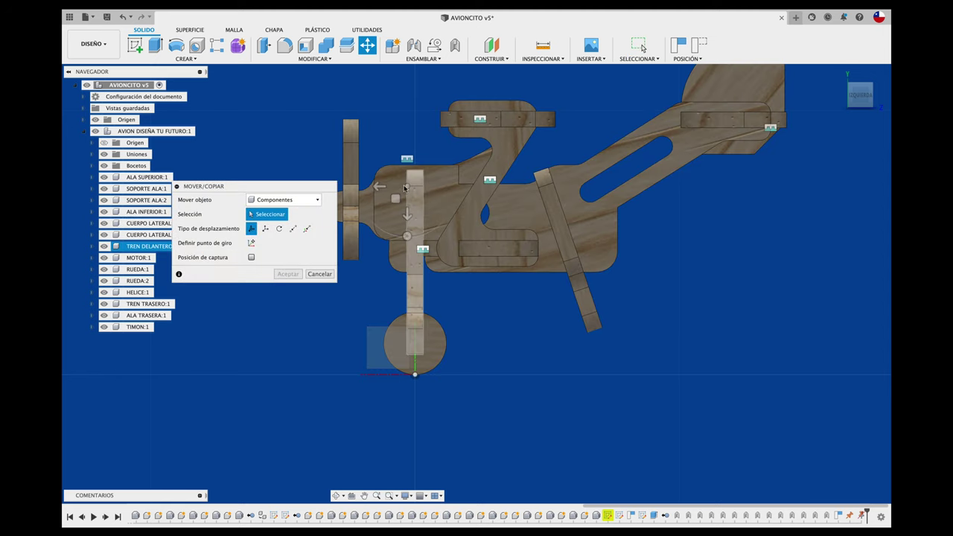
left_click(472, 141)
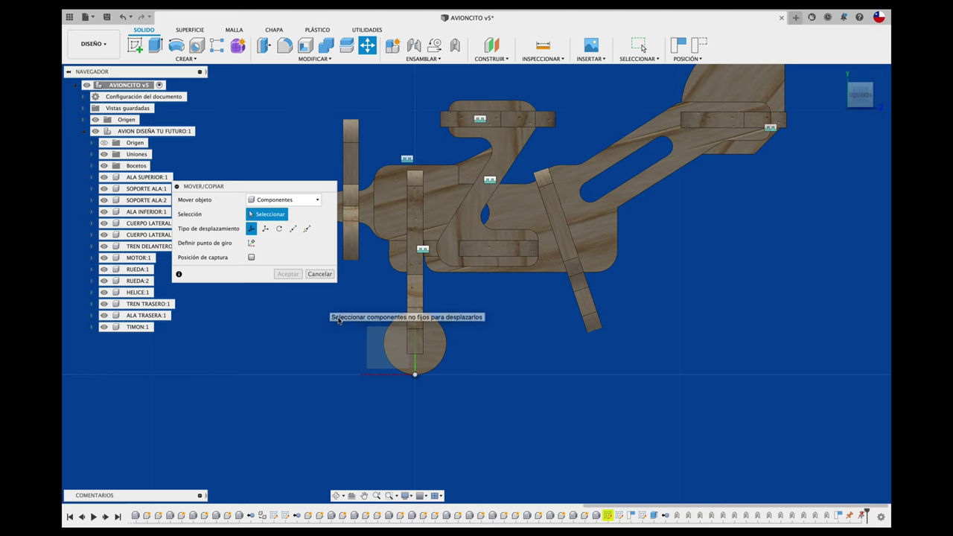
left_click(421, 344)
scroll(428, 338, "up", 2)
scroll(433, 336, "up", 1)
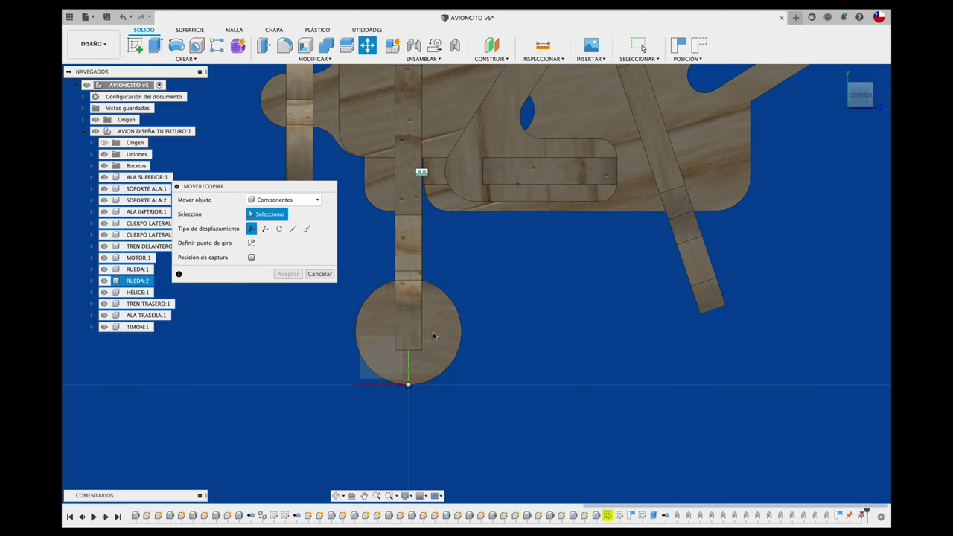
left_click(408, 333)
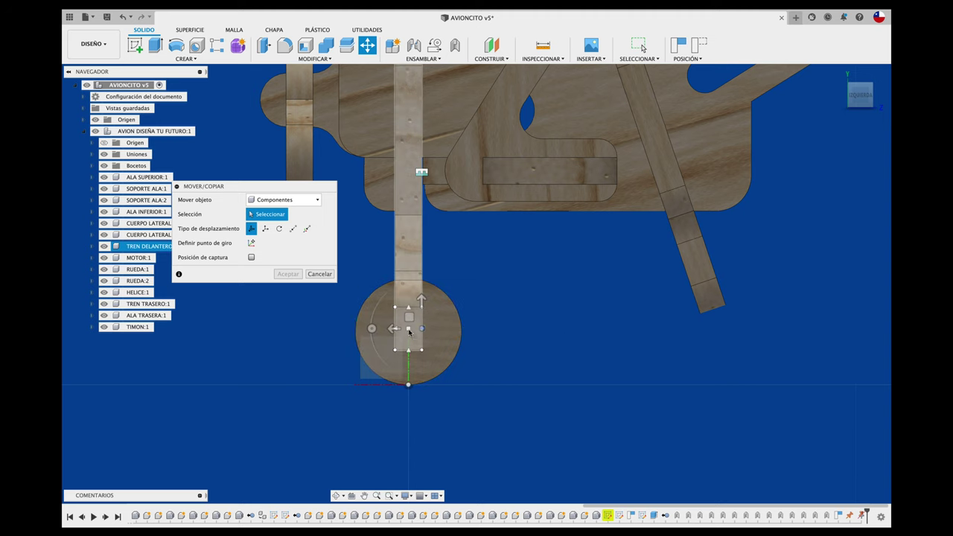
left_click(407, 331)
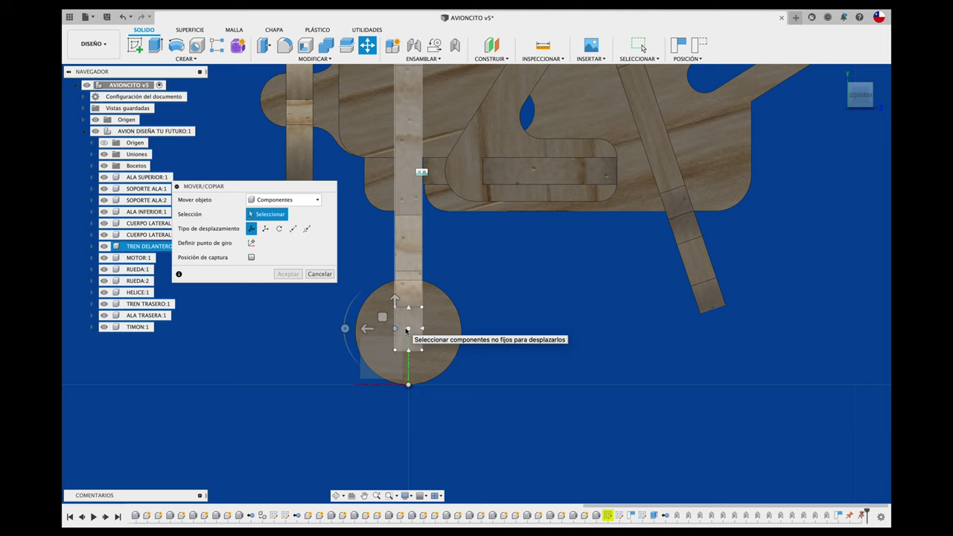
left_click(408, 331)
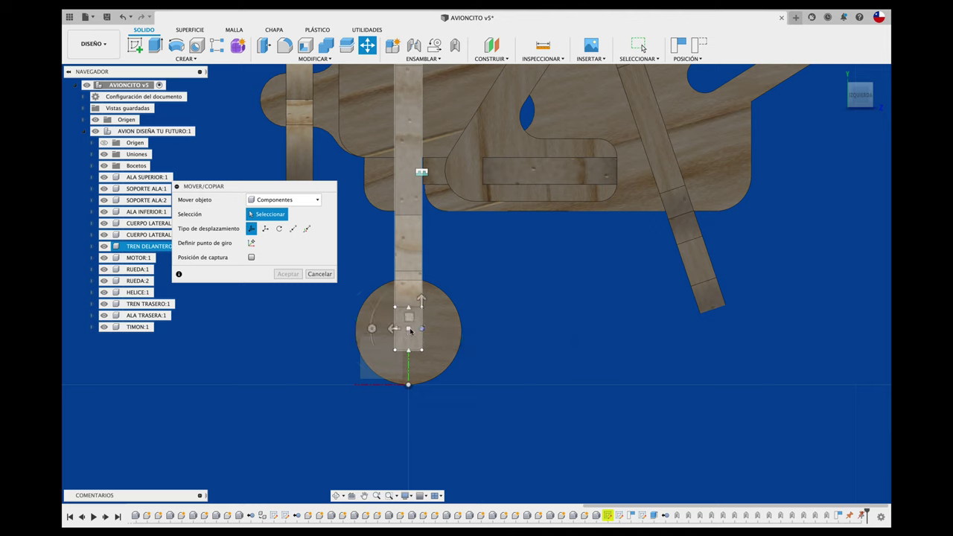
left_click(409, 331)
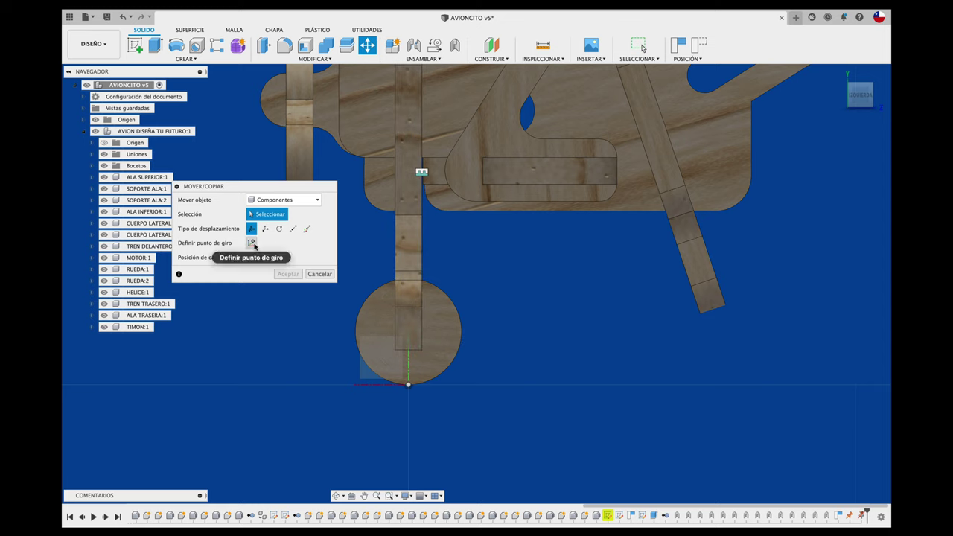
left_click(253, 244)
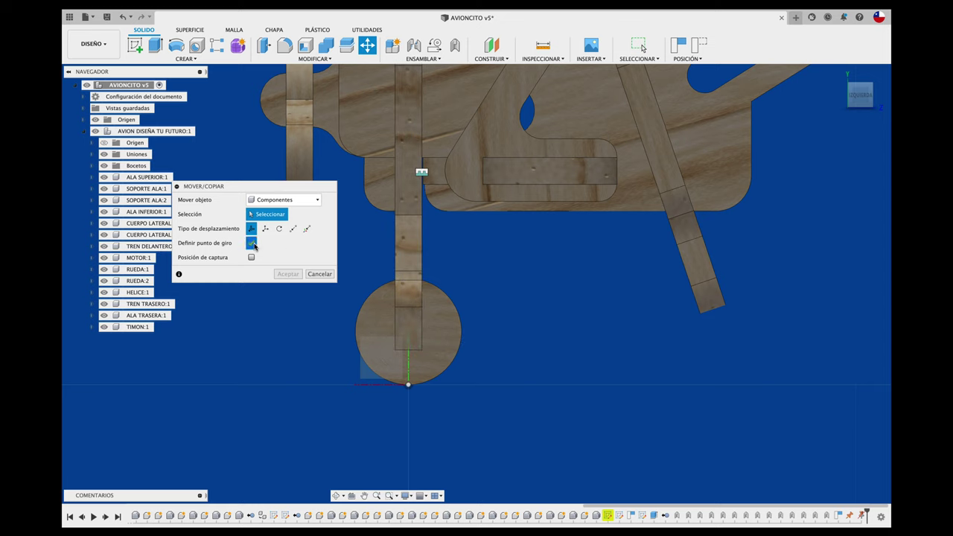
Pivot on the front wheel and rotate the airplane -14° about Z, then accept
left_click(355, 344)
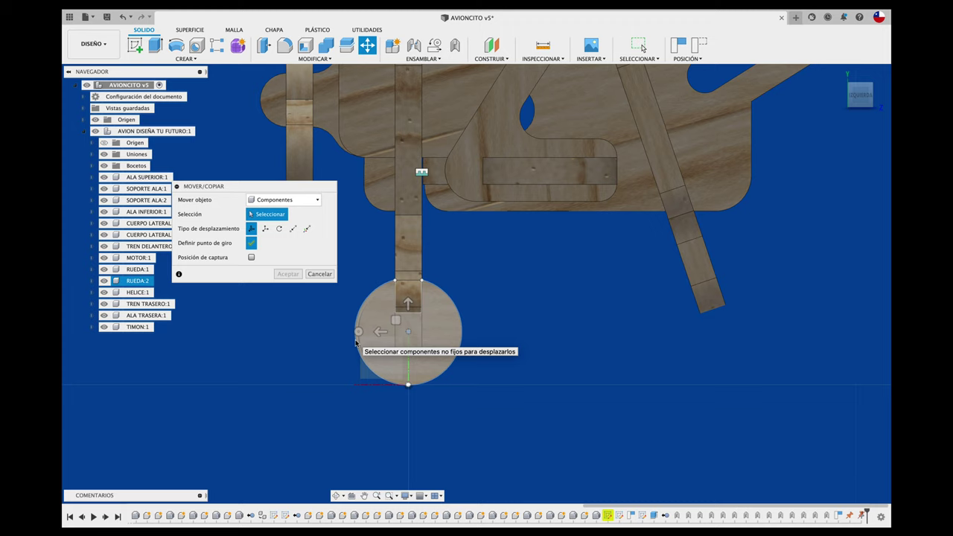
left_click(358, 332)
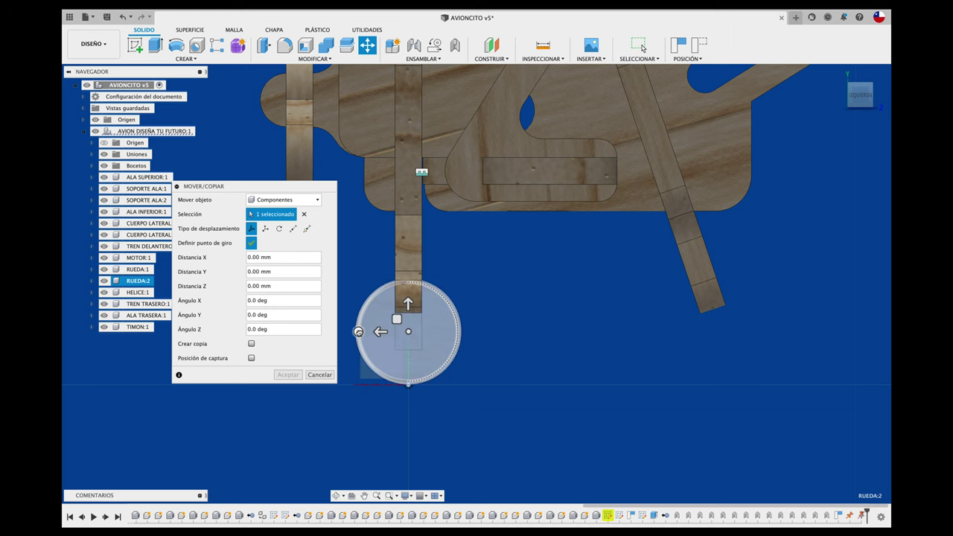
mouse_move(358, 332)
left_mouse_down()
mouse_move(365, 357)
mouse_move(360, 318)
left_mouse_up()
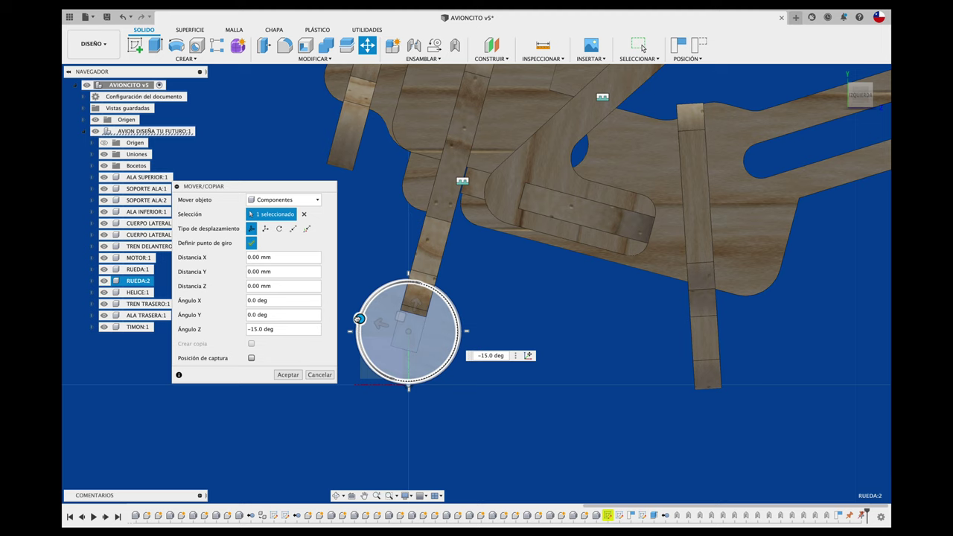
left_click_drag(283, 332, 251, 330)
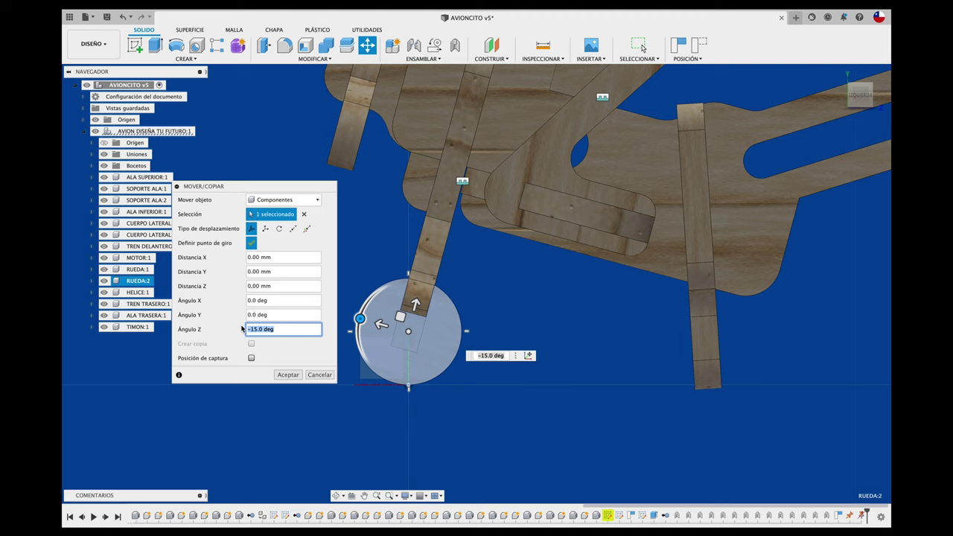
type("-14")
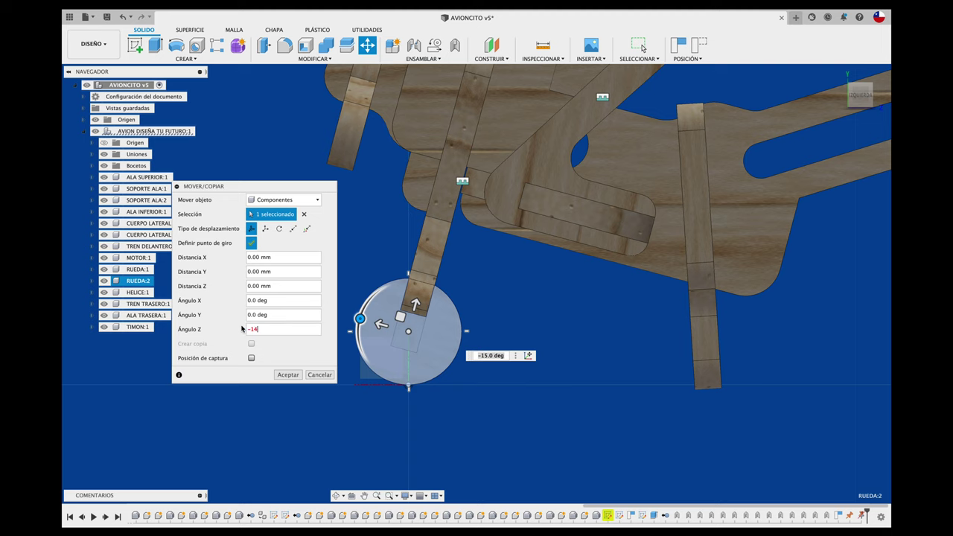
key("Return")
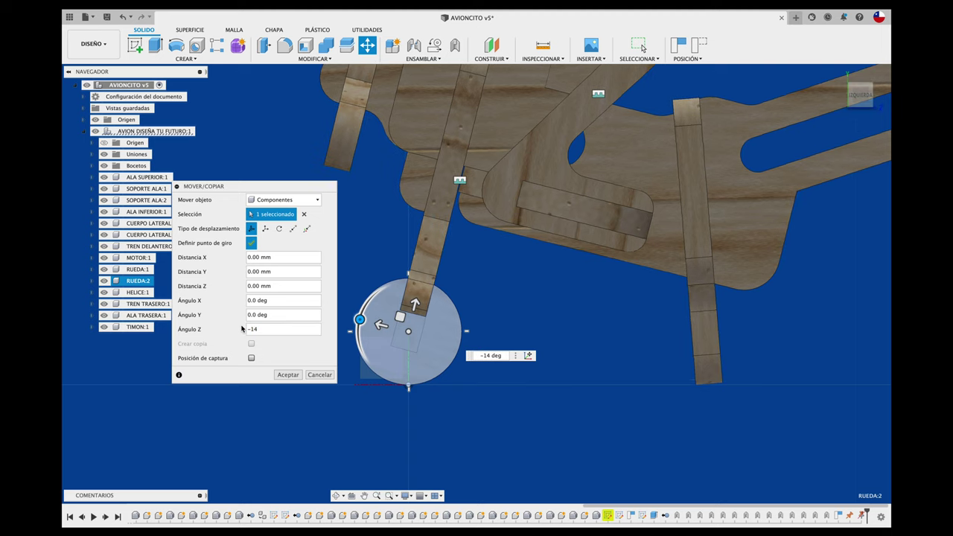
left_click(248, 330)
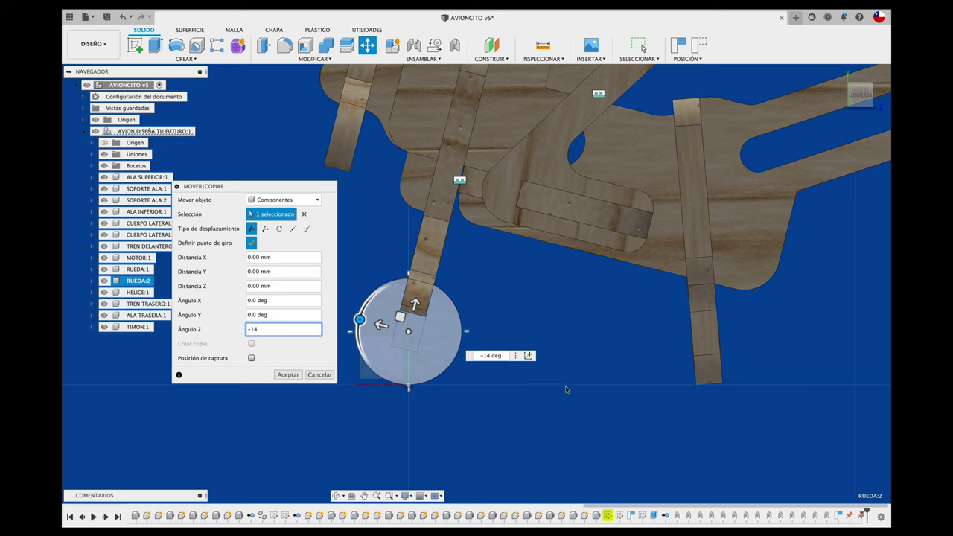
left_click(288, 375)
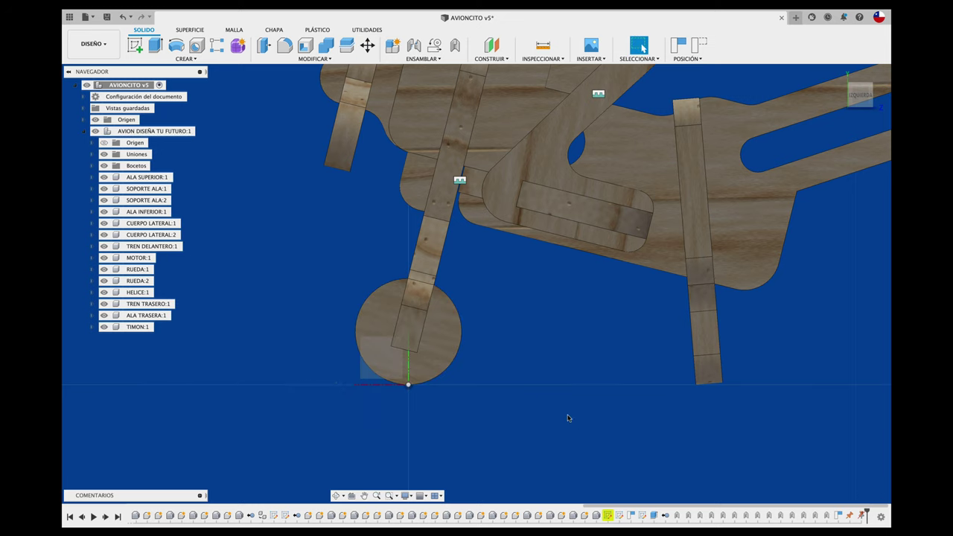
Return to the Home view and zoom out to a three-quarter view of the tilted airplane
key("F6")
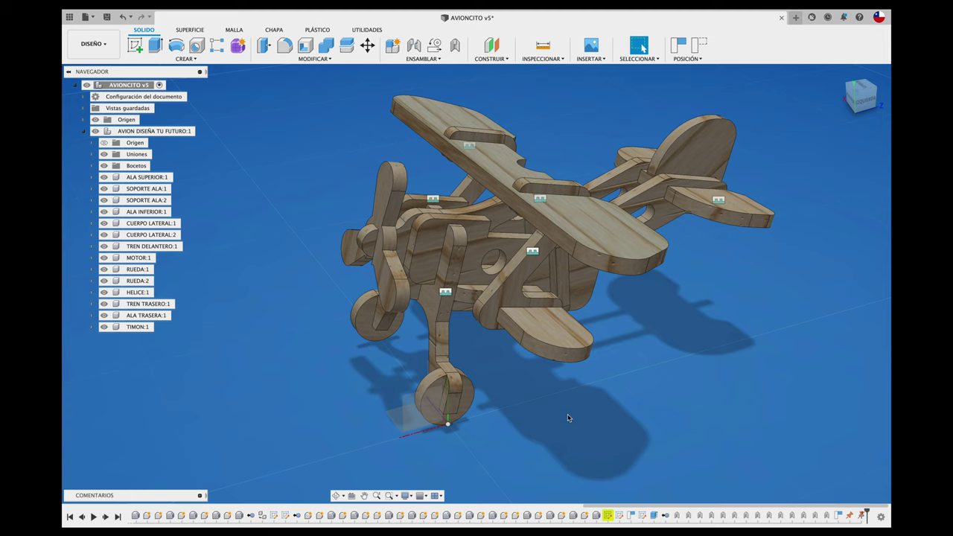
left_click(405, 495)
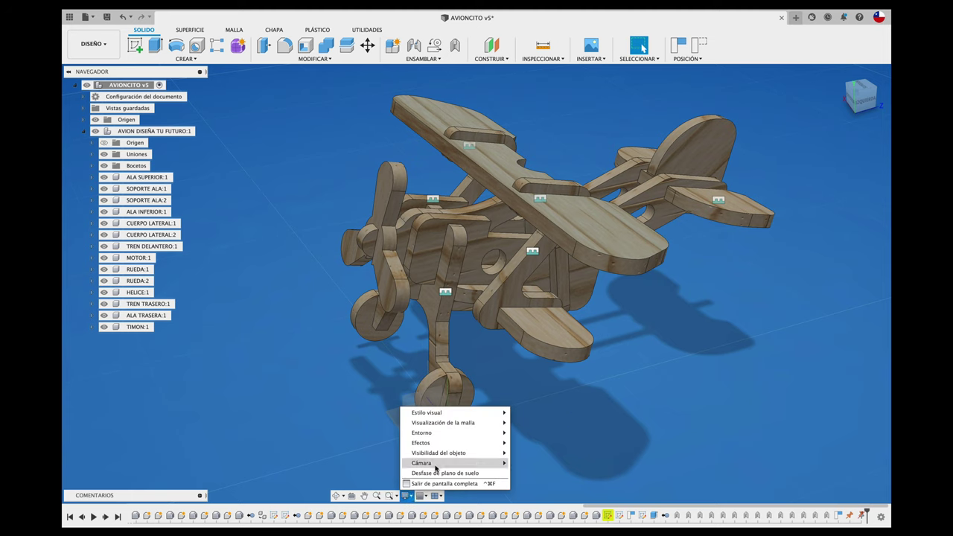
mouse_move(438, 453)
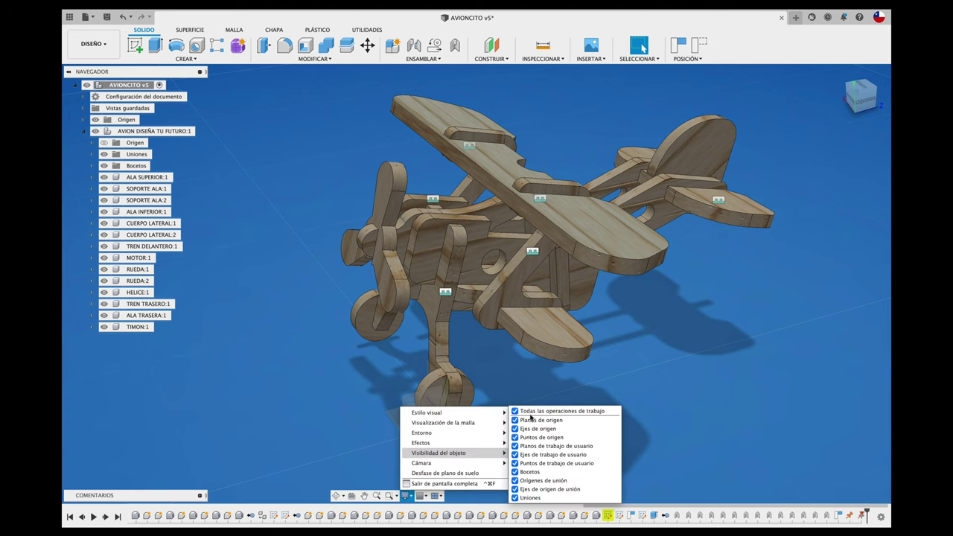
left_click(713, 392)
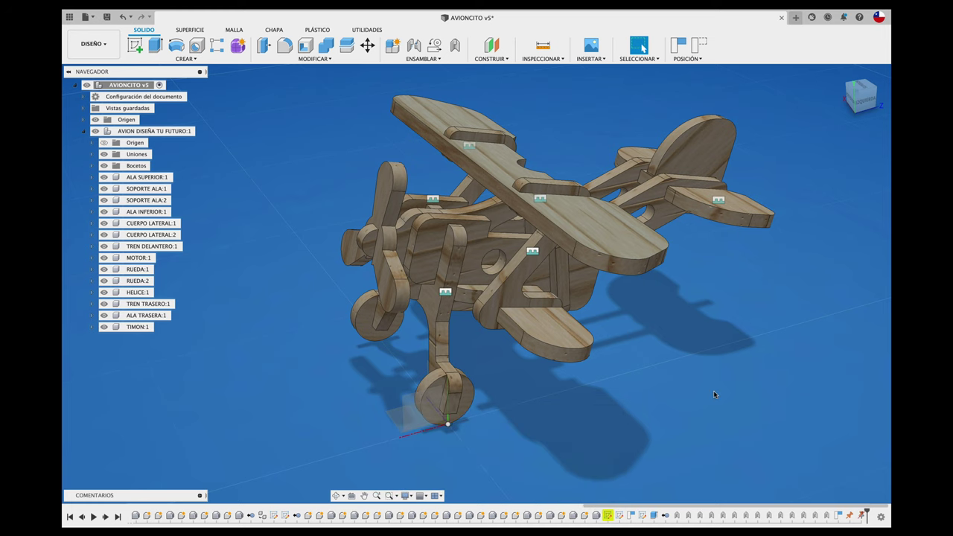
scroll(714, 395, "up", 10, "shift")
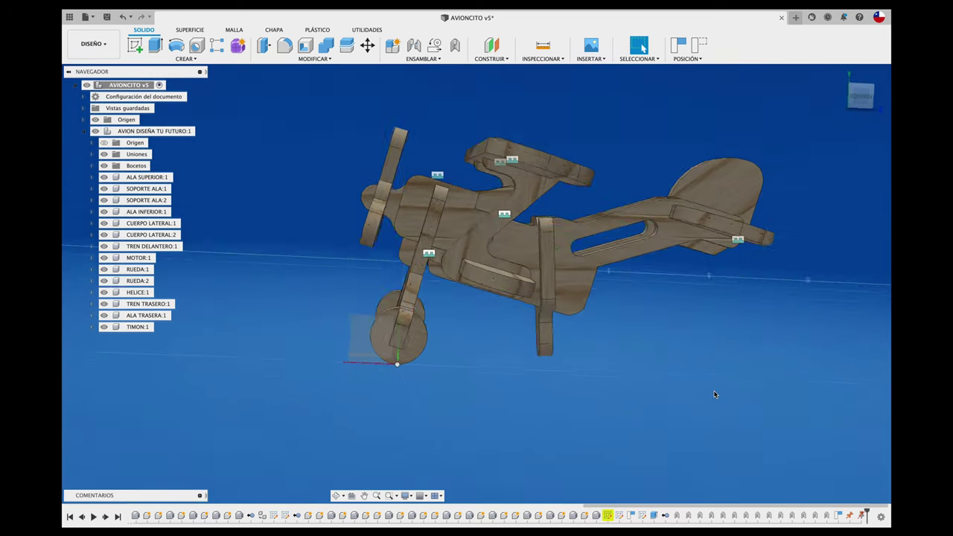
scroll(715, 395, "down", 3, "shift")
scroll(714, 395, "down", 3, "shift")
scroll(714, 395, "down", 3, "shift")
scroll(715, 395, "down", 3, "shift")
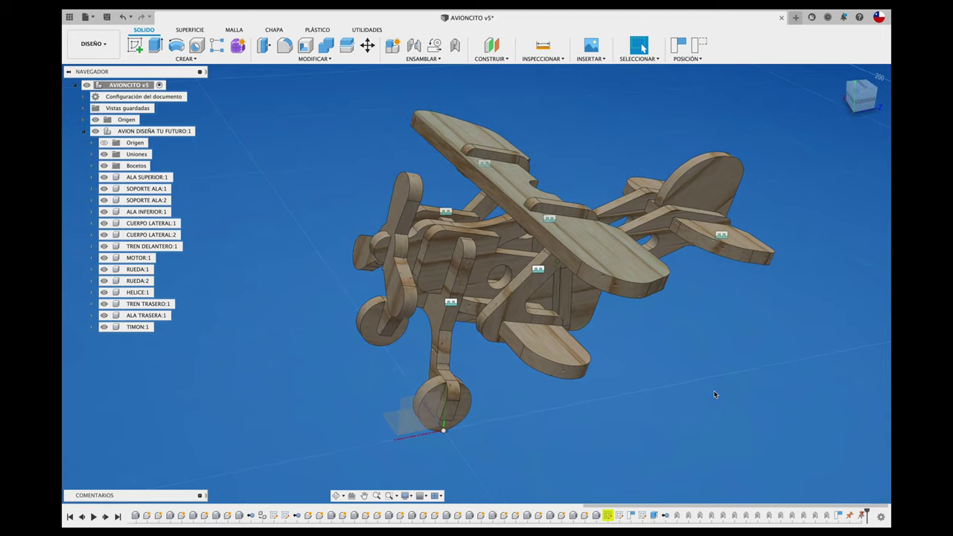